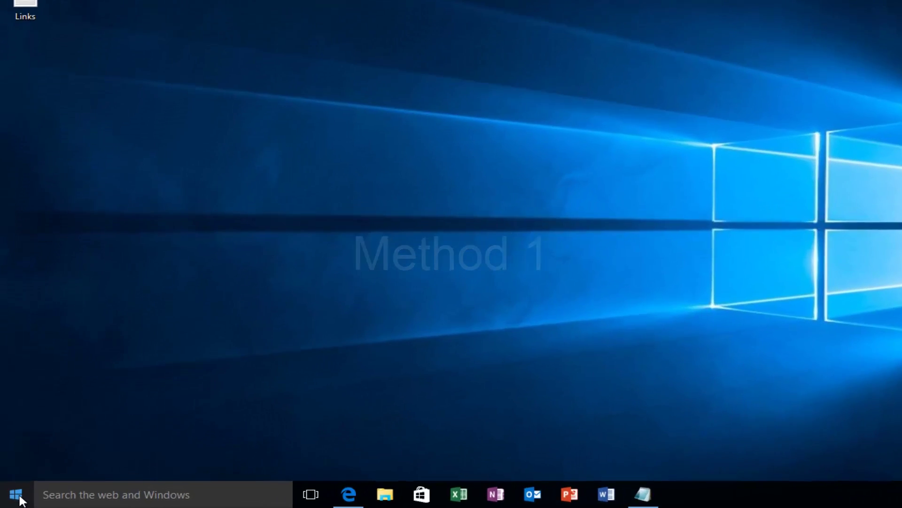
Step: Launch the Run dialog from the Start button's quick tools menu
{"action": "right_click", "coordinate": [17, 501]}
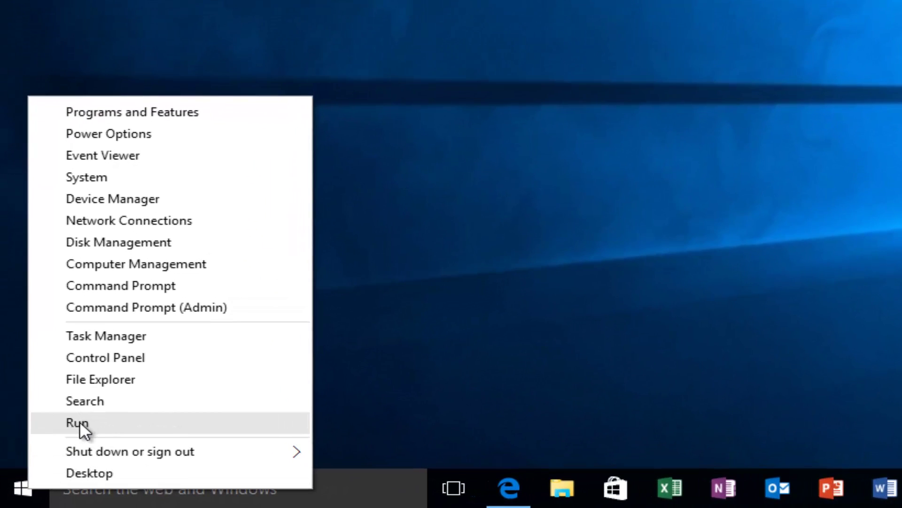
{"action": "left_click", "coordinate": [79, 421]}
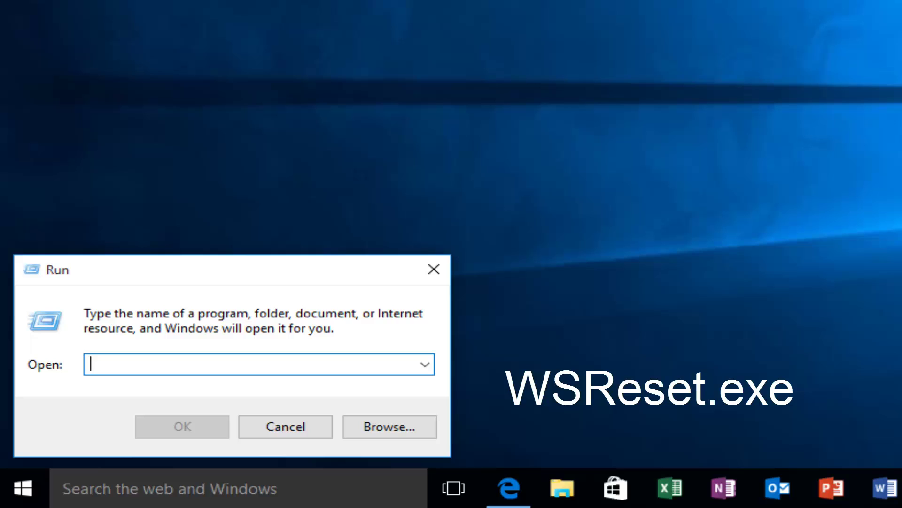
{"action": "type", "text": "W"}
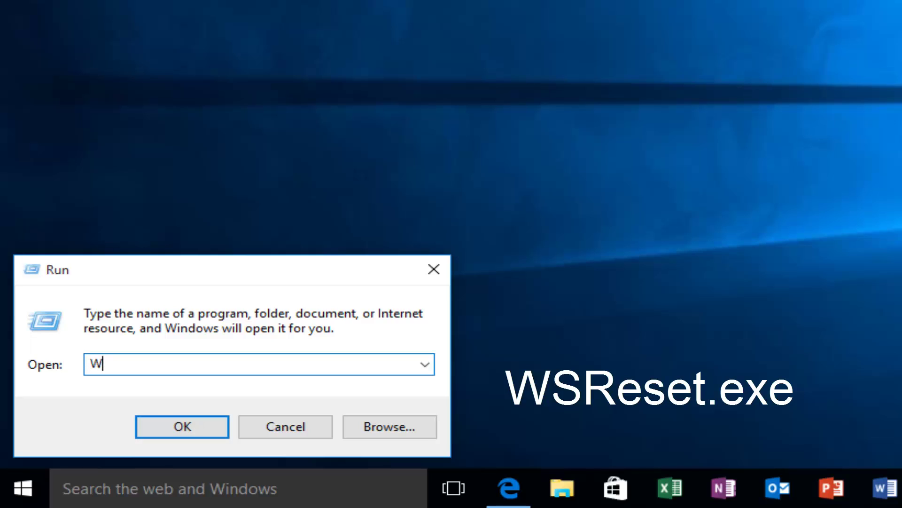
{"action": "type", "text": "SR"}
{"action": "type", "text": "es"}
{"action": "type", "text": "et"}
{"action": "type", "text": ".exe"}
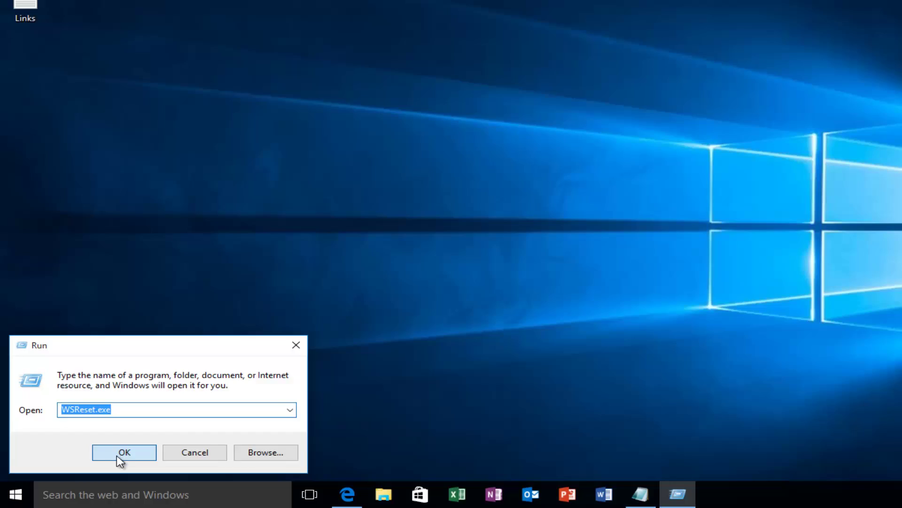
Step: Run WSReset.exe from the Run dialog to reset the Store cache
{"action": "left_click", "coordinate": [173, 429]}
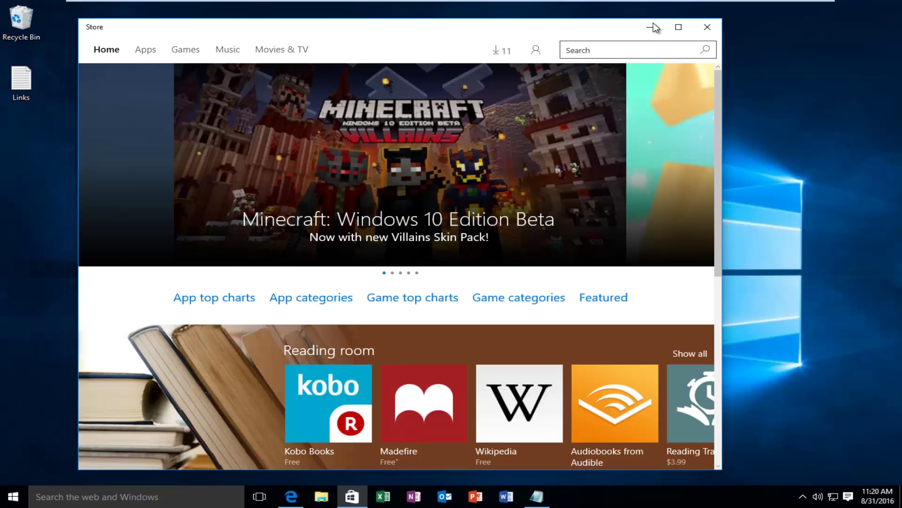
Step: Close the Store, download Appsdiagnostic10.diagcab from the support page and launch it
{"action": "left_click", "coordinate": [708, 27]}
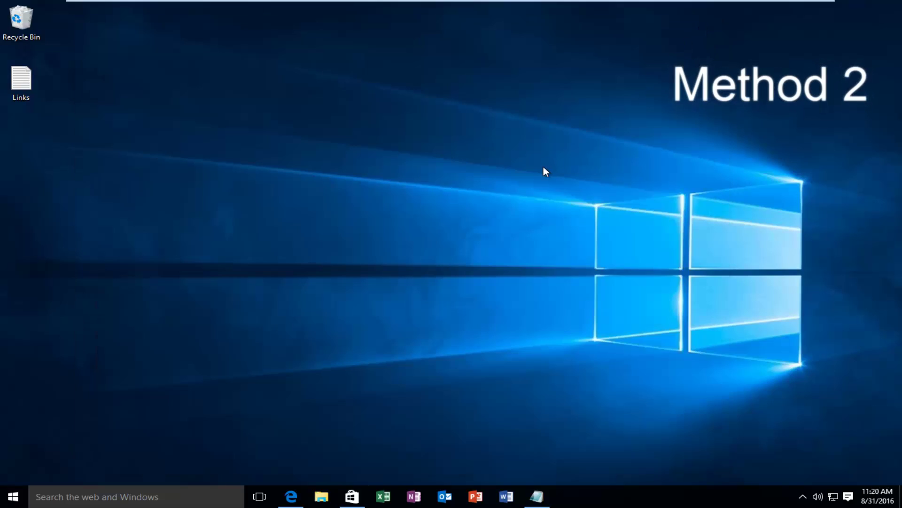
{"action": "left_click", "coordinate": [291, 498]}
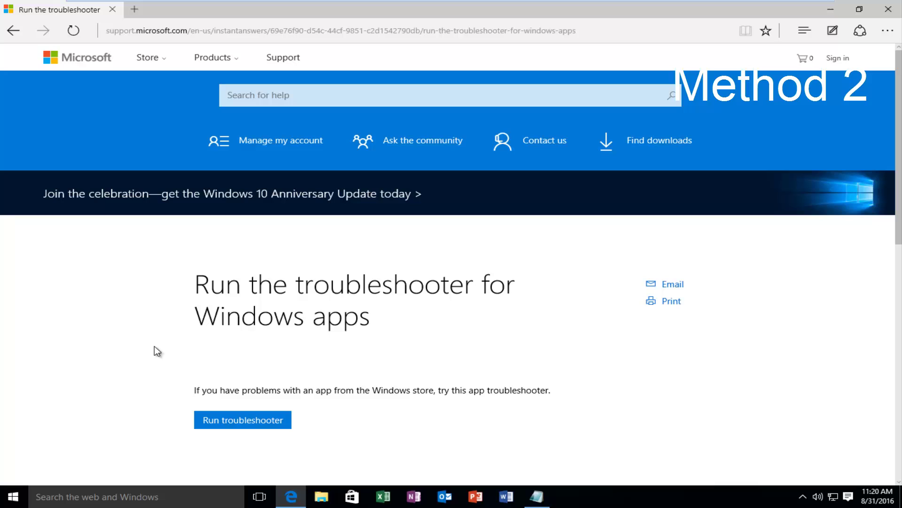
{"action": "scroll", "coordinate": [138, 304], "scroll_direction": "down", "scroll_amount": 1}
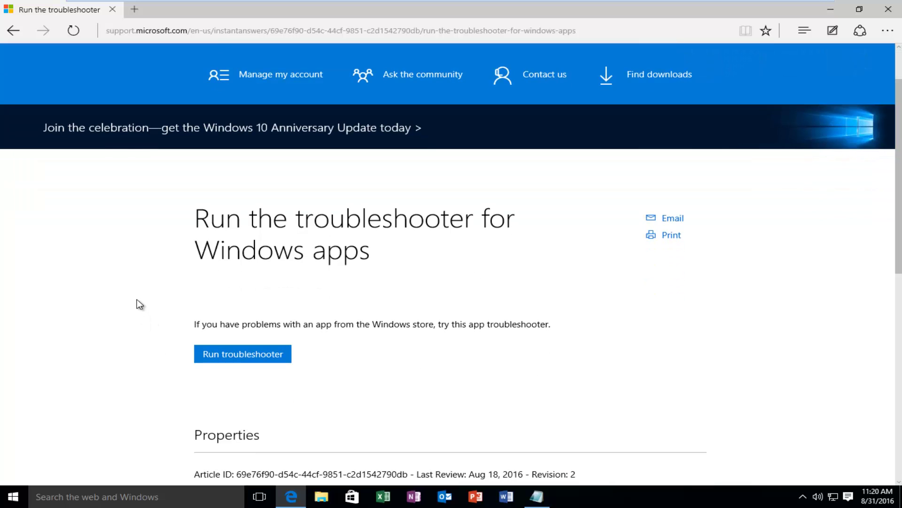
{"action": "scroll", "coordinate": [130, 290], "scroll_direction": "down", "scroll_amount": 1}
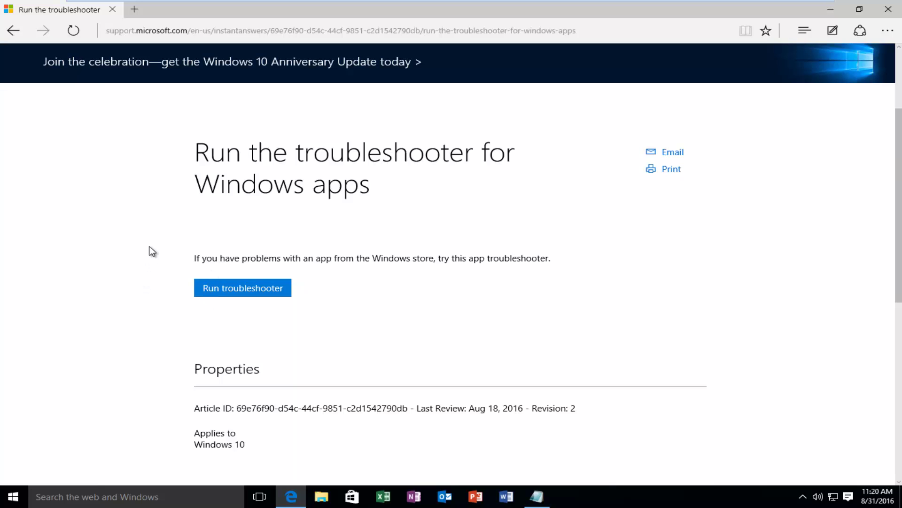
{"action": "scroll", "coordinate": [332, 284], "scroll_direction": "up", "scroll_amount": 2}
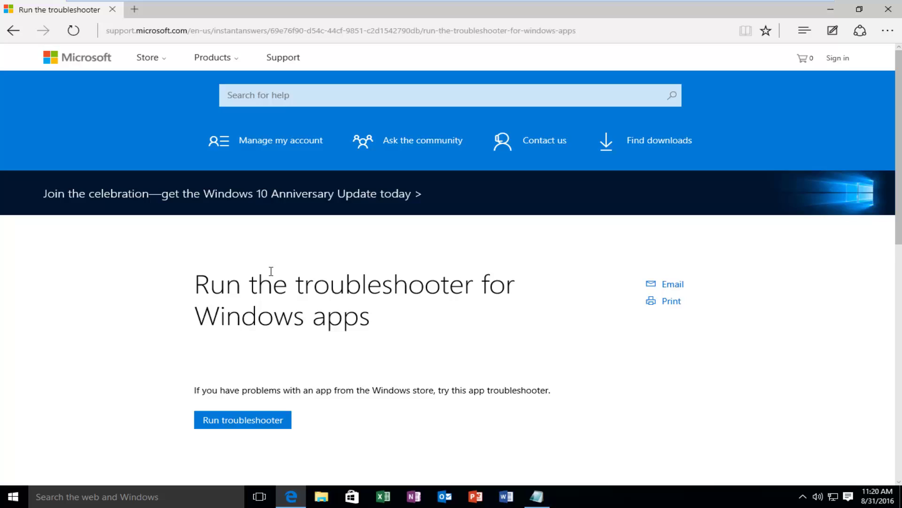
{"action": "scroll", "coordinate": [270, 272], "scroll_direction": "down", "scroll_amount": 2}
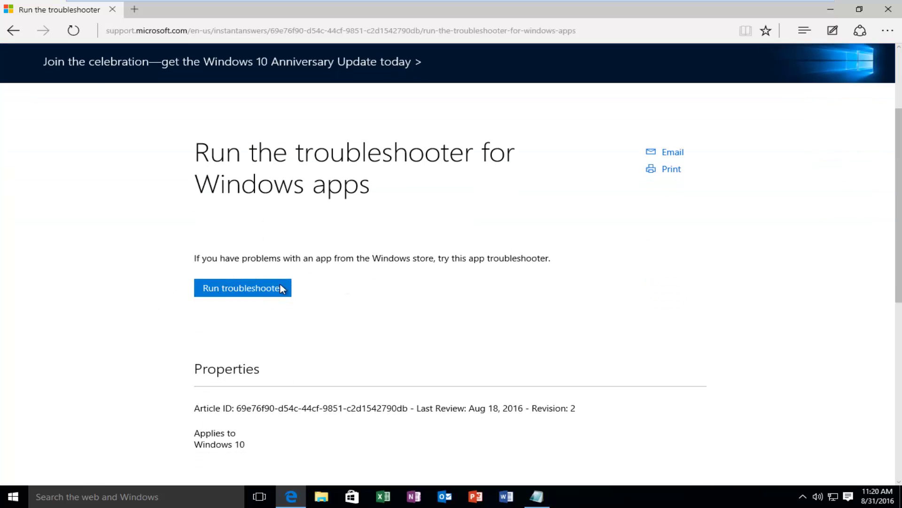
{"action": "left_click", "coordinate": [218, 290]}
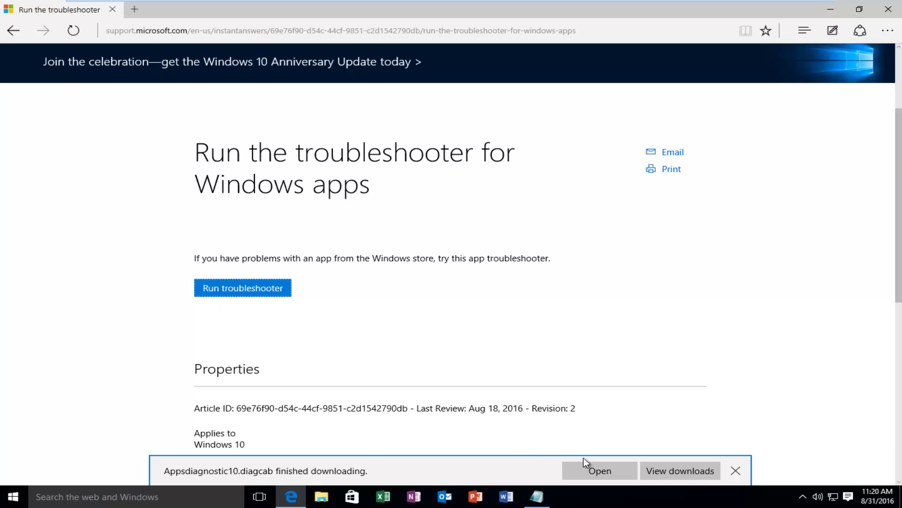
{"action": "left_click", "coordinate": [587, 468]}
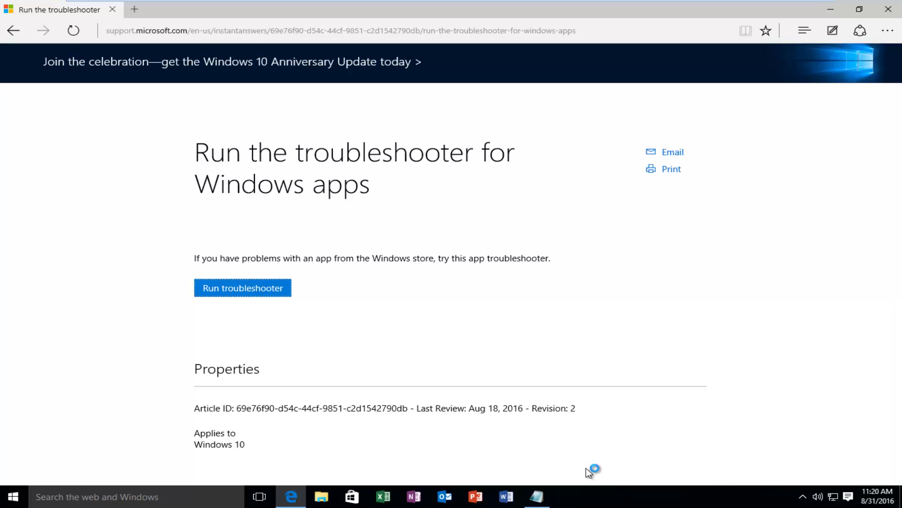
Step: Run the Store Apps troubleshooter past the Microsoft account notice to completion, then close it
{"action": "left_click", "coordinate": [831, 10]}
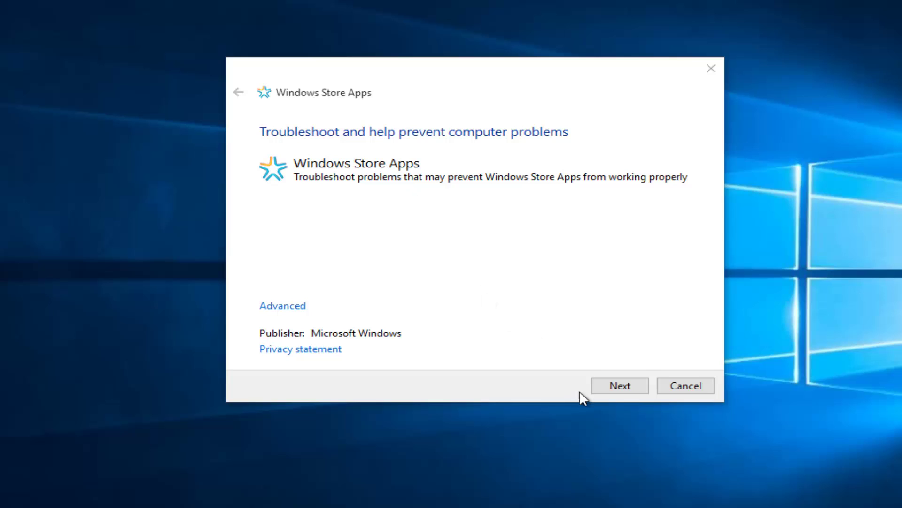
{"action": "left_click", "coordinate": [615, 395]}
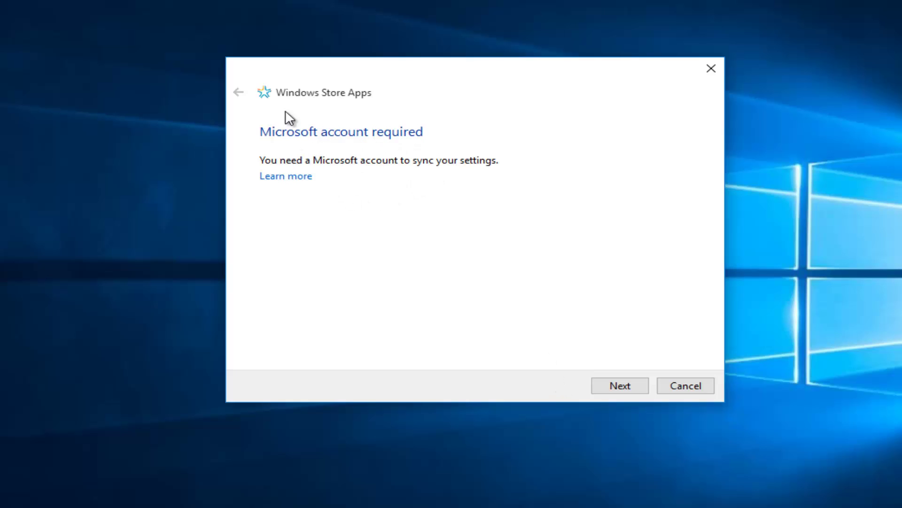
{"action": "left_click", "coordinate": [620, 386]}
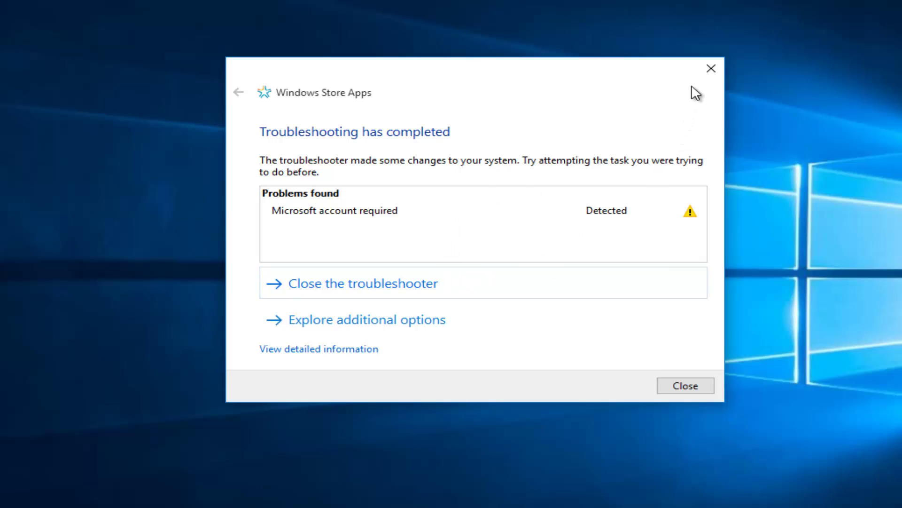
{"action": "left_click", "coordinate": [711, 70]}
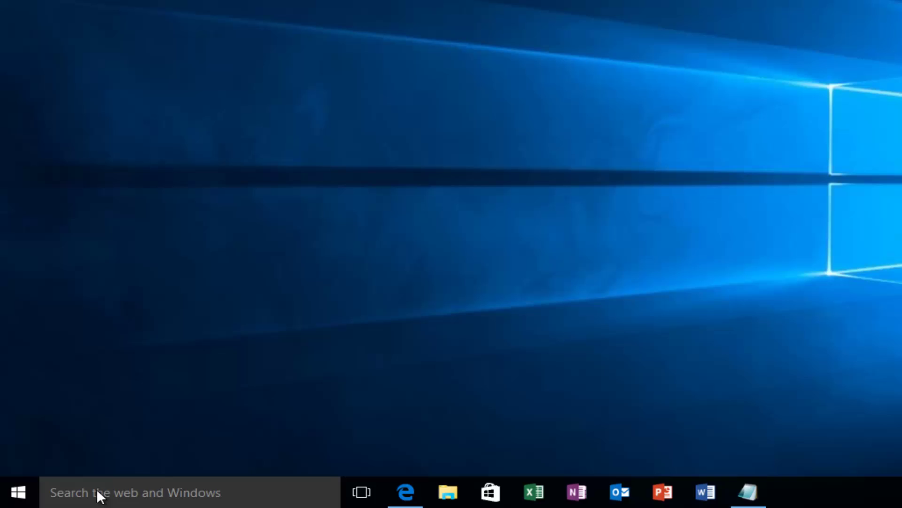
Step: Launch Windows PowerShell as administrator from taskbar search and approve the UAC prompt
{"action": "left_click", "coordinate": [97, 489]}
{"action": "type", "text": "p"}
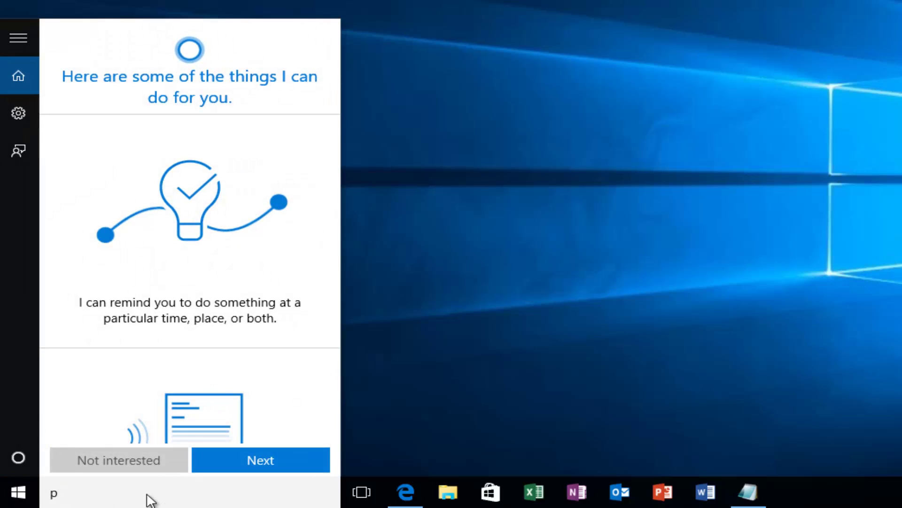
{"action": "type", "text": "owershell"}
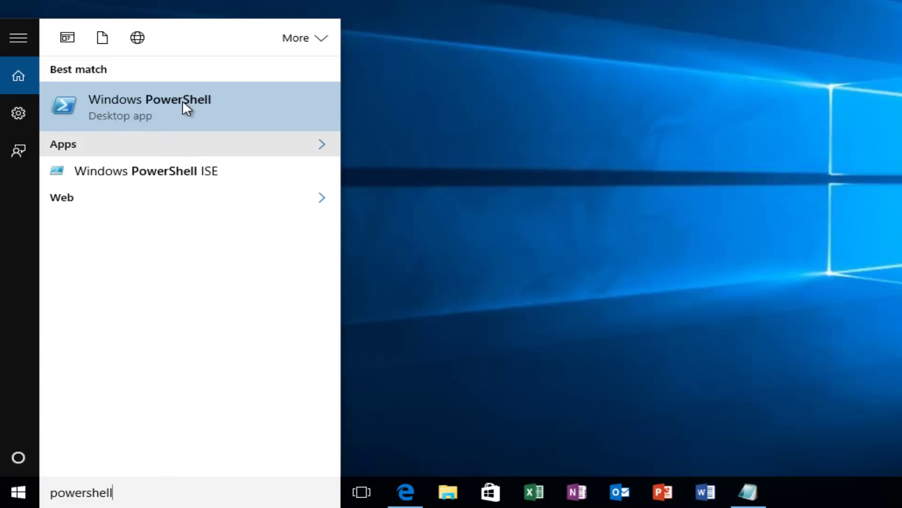
{"action": "right_click", "coordinate": [139, 108]}
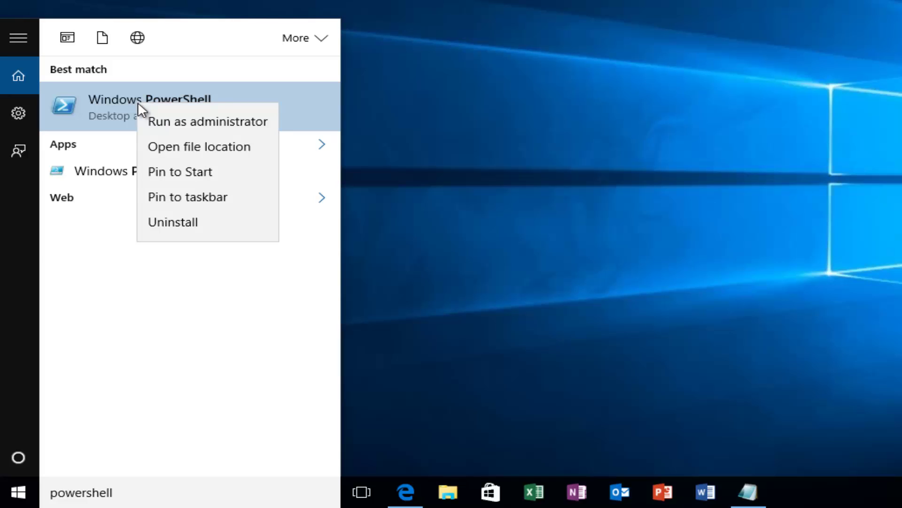
{"action": "left_click", "coordinate": [217, 123]}
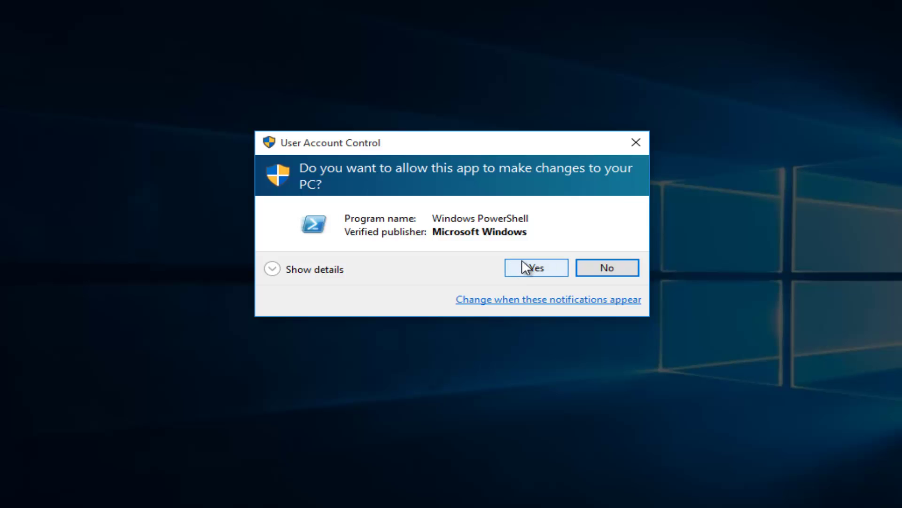
{"action": "left_click", "coordinate": [524, 268]}
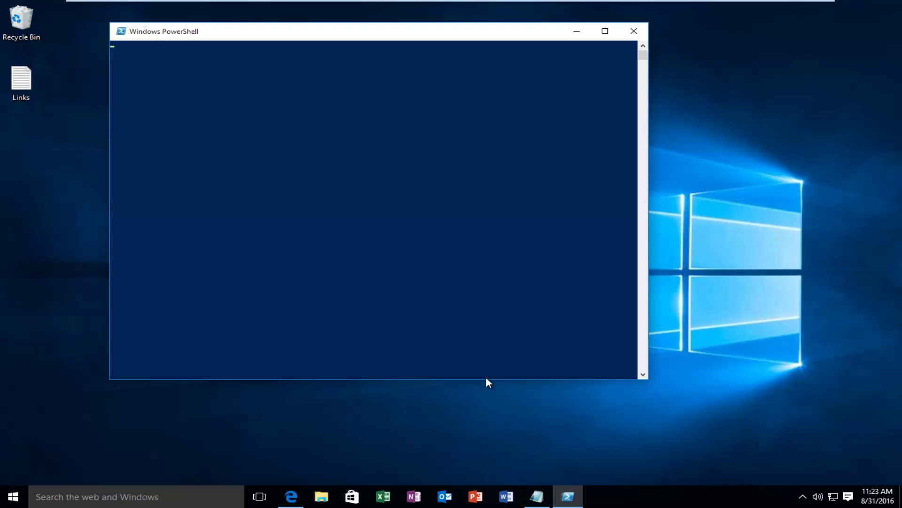
Step: Copy the Get-AppXPackage command line from the Links note and return to PowerShell
{"action": "left_click", "coordinate": [536, 496]}
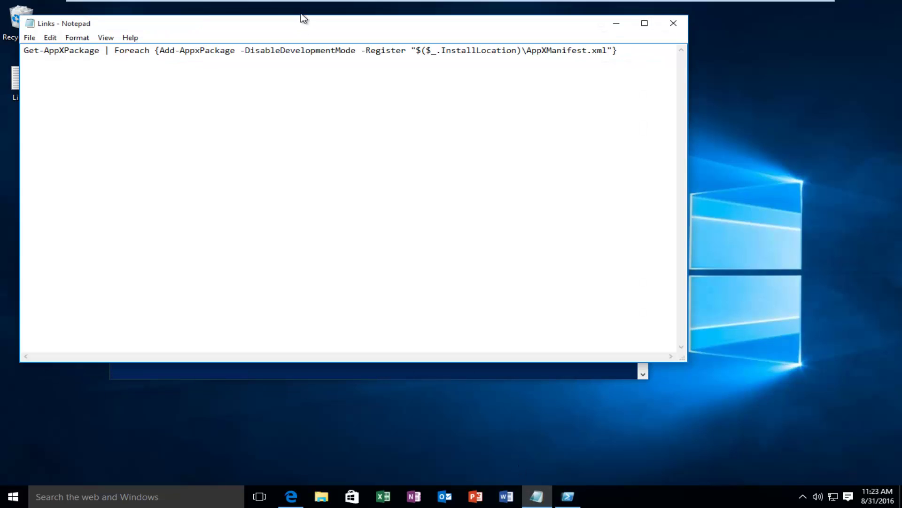
{"action": "left_click_drag", "start_coordinate": [285, 29], "coordinate": [373, 169]}
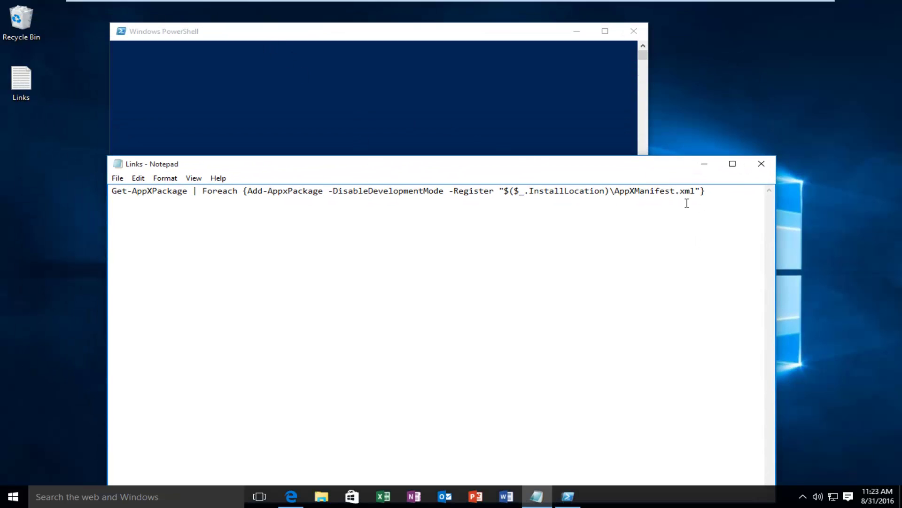
{"action": "left_click_drag", "start_coordinate": [707, 194], "coordinate": [112, 206]}
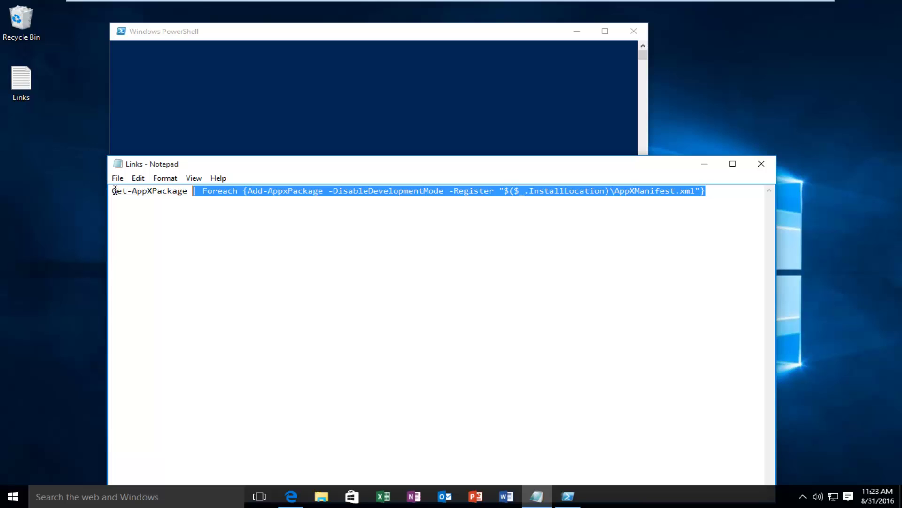
{"action": "right_click", "coordinate": [177, 200]}
{"action": "left_click", "coordinate": [185, 231]}
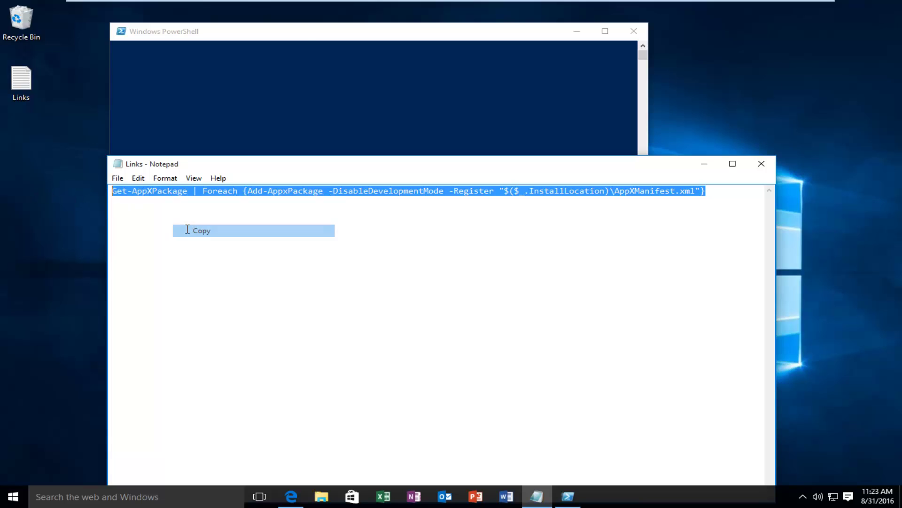
{"action": "left_click", "coordinate": [304, 35]}
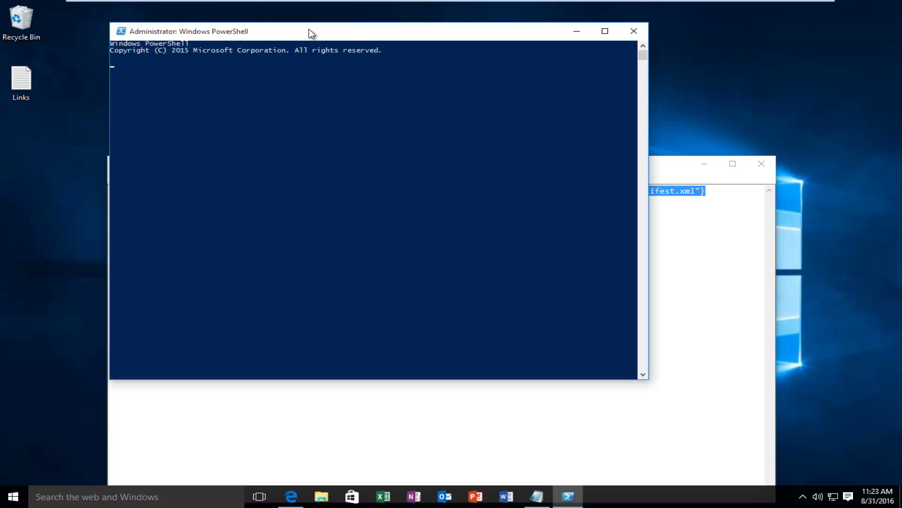
Step: Paste the Get-AppXPackage re-register command via Edit > Paste and run it
{"action": "right_click", "coordinate": [361, 37]}
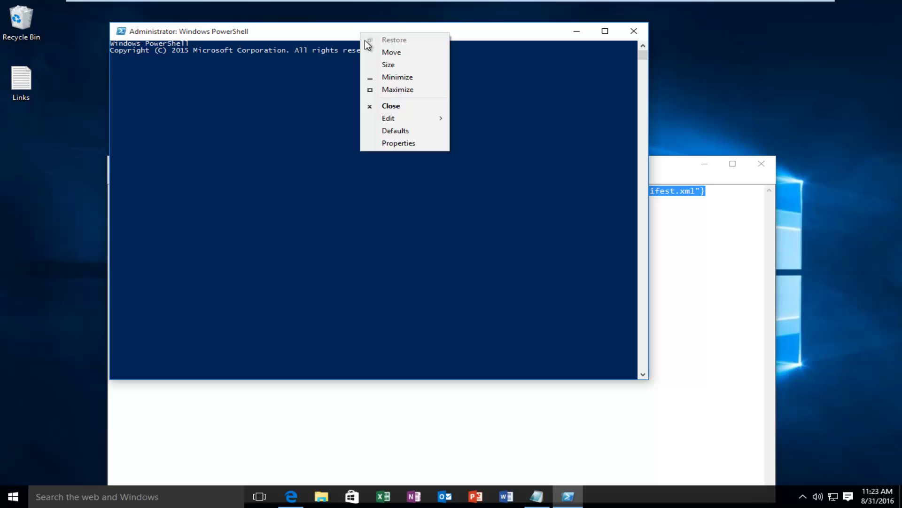
{"action": "mouse_move", "coordinate": [401, 117]}
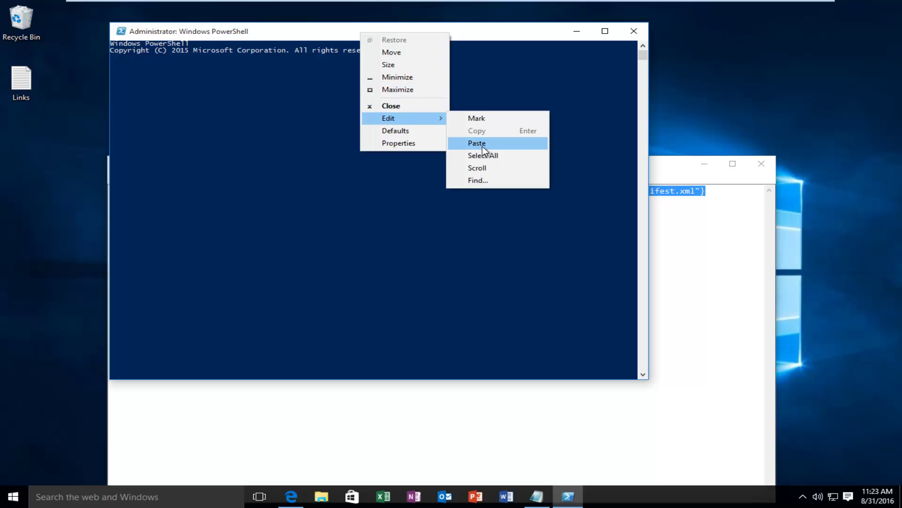
{"action": "left_click", "coordinate": [482, 144]}
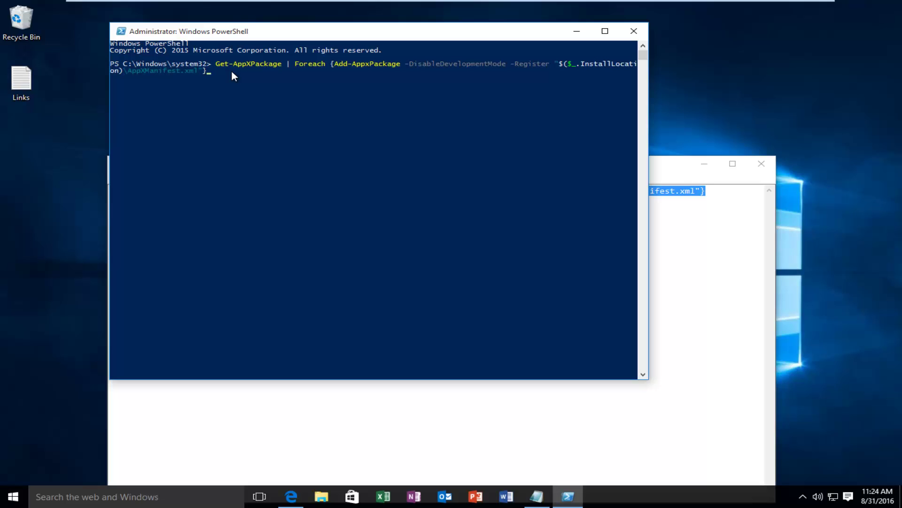
{"action": "left_click", "coordinate": [230, 71]}
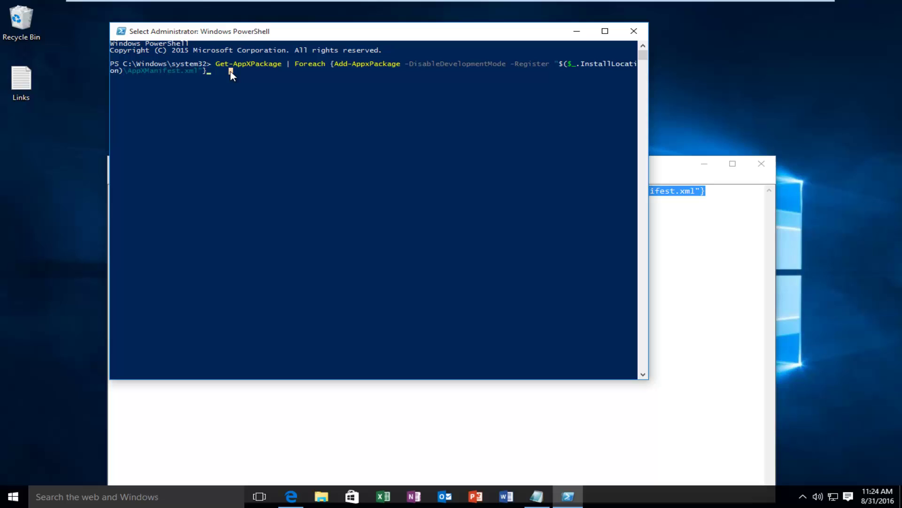
{"action": "key", "text": "Return"}
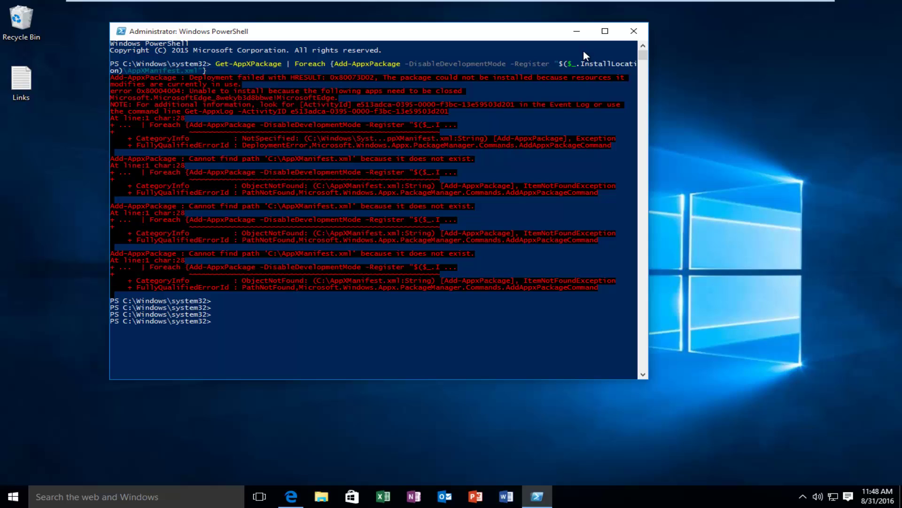
Step: Close PowerShell and relaunch the Microsoft Store from the taskbar
{"action": "left_click", "coordinate": [635, 31]}
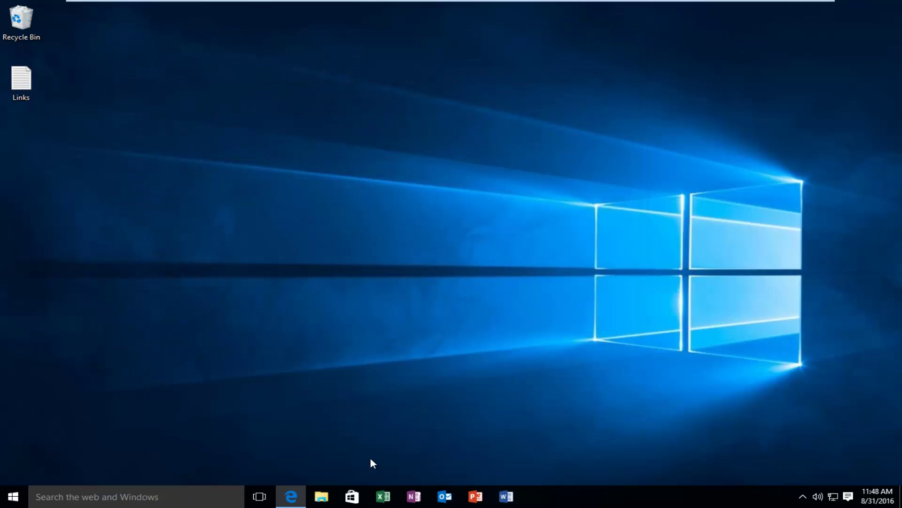
{"action": "left_click", "coordinate": [352, 496]}
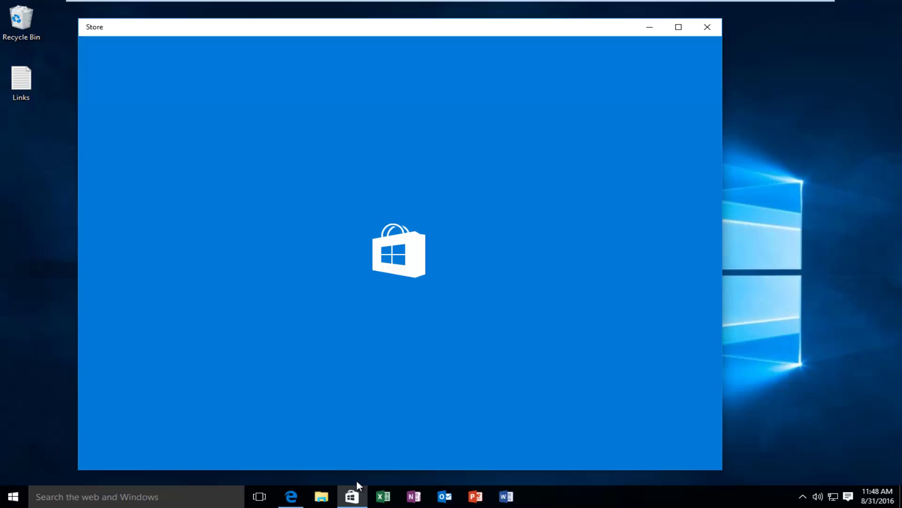